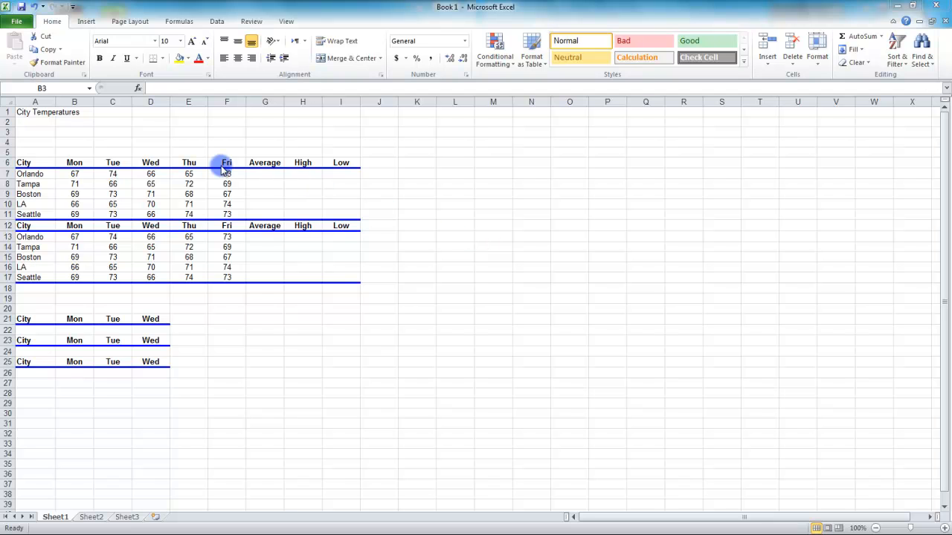
# Step: Delete only the contents of header cells A6:D6, inspect the emptied cells, and undo the deletion
pyautogui.click(37, 162)
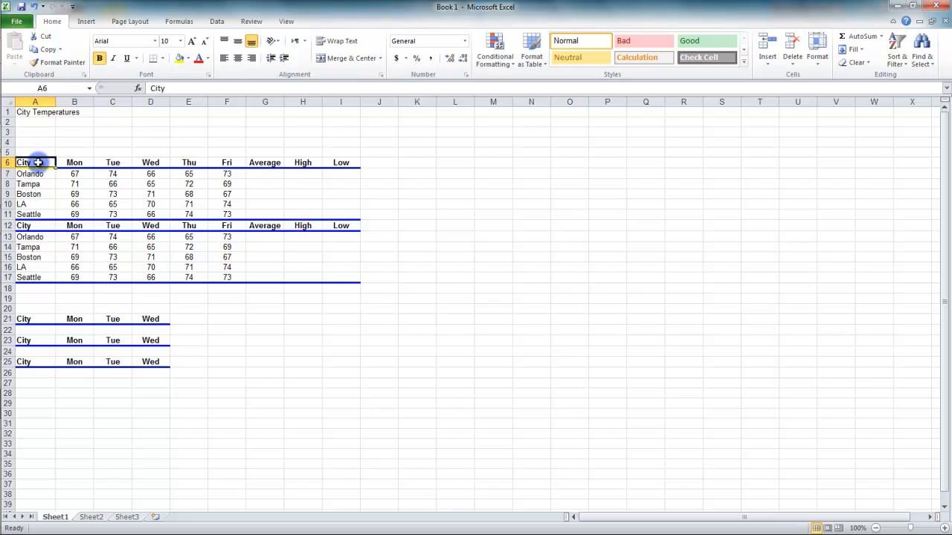
pyautogui.moveTo(37, 162); pyautogui.dragTo(145, 162)
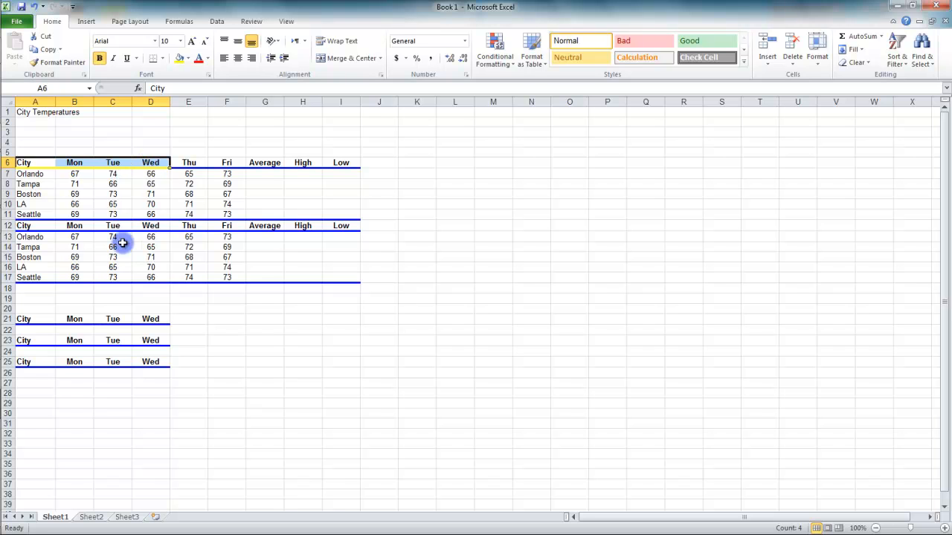
pyautogui.moveTo(34, 164); pyautogui.dragTo(153, 162)
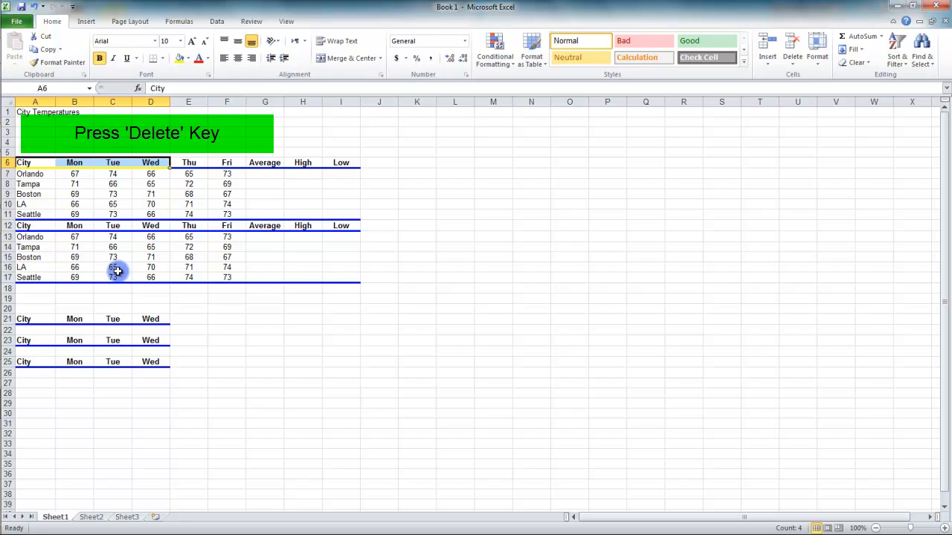
pyautogui.press('Delete')
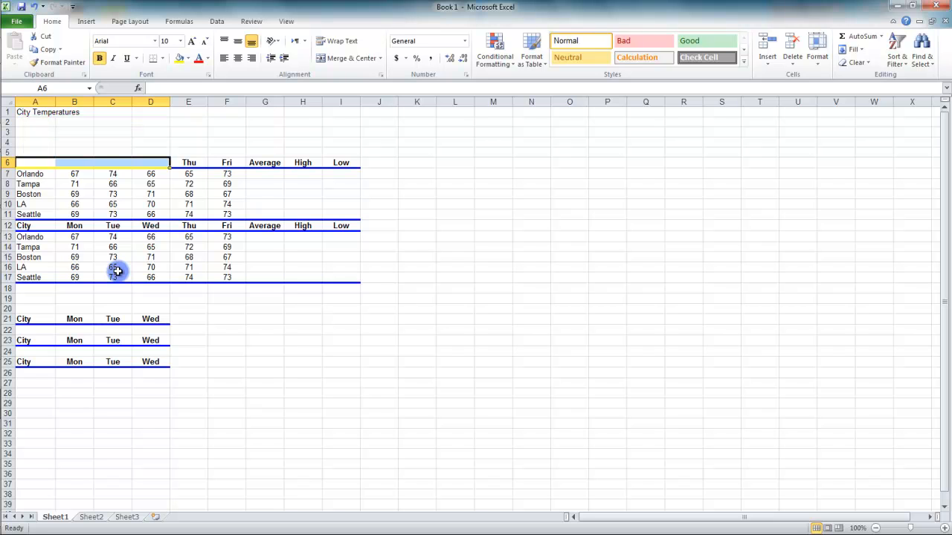
pyautogui.click(142, 275)
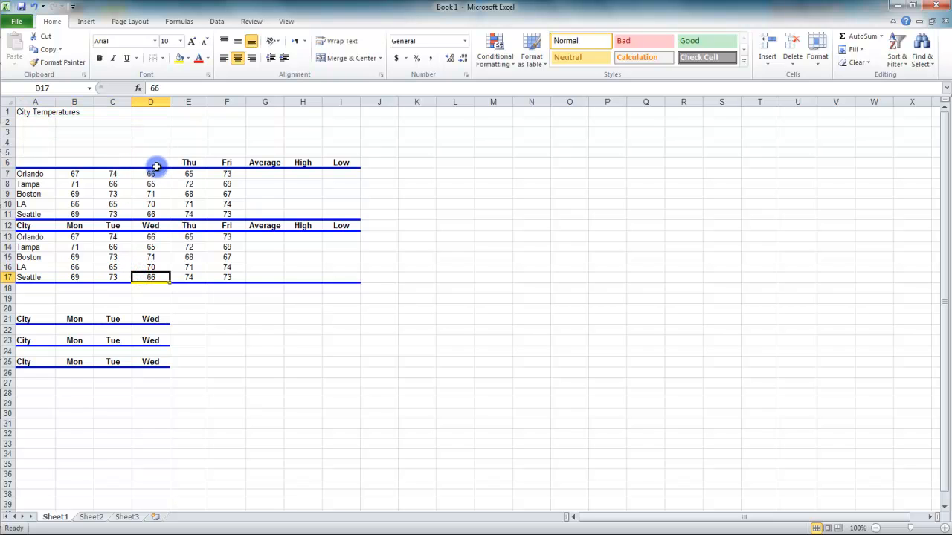
pyautogui.moveTo(160, 165); pyautogui.dragTo(20, 164)
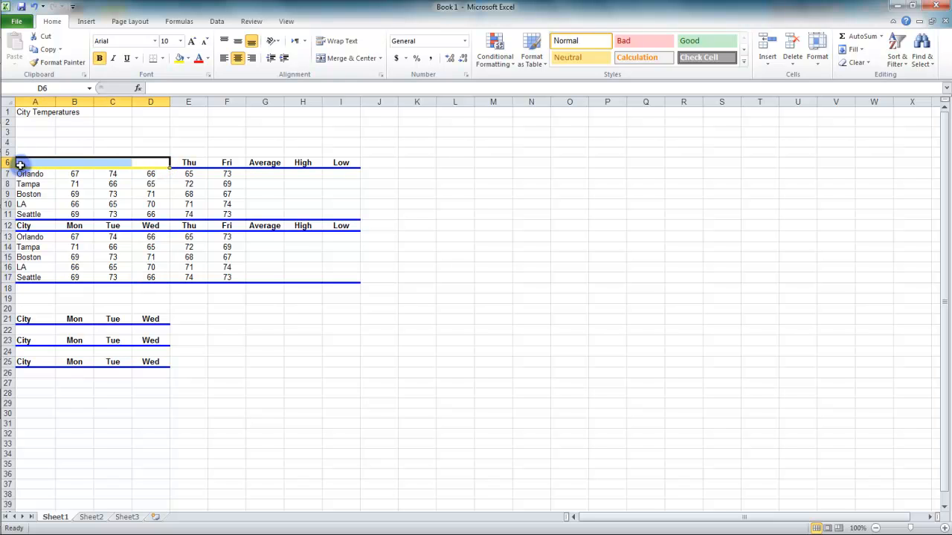
pyautogui.click(158, 214)
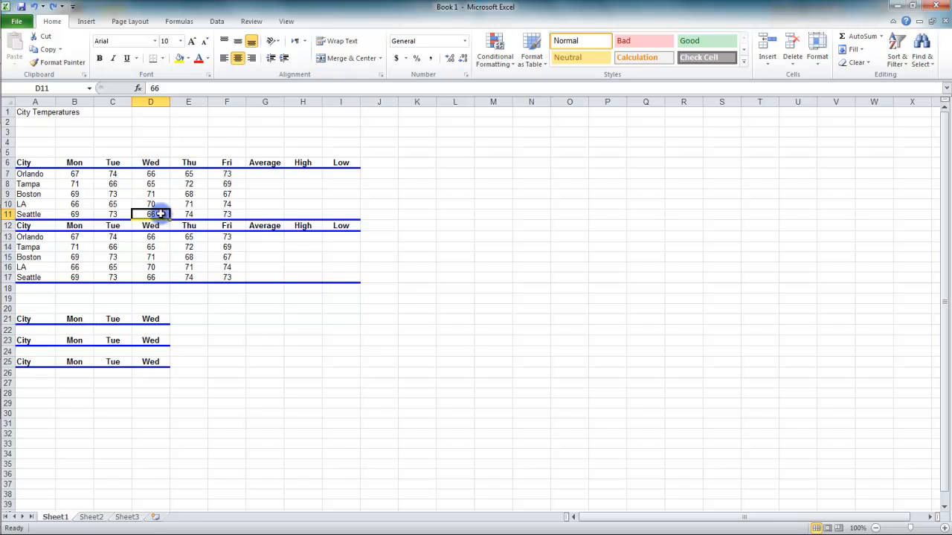
# Step: Clear everything, both contents and formatting, from the header cells A6:I6 and undo the clearing
pyautogui.click(34, 163)
pyautogui.moveTo(35, 162); pyautogui.dragTo(342, 161)
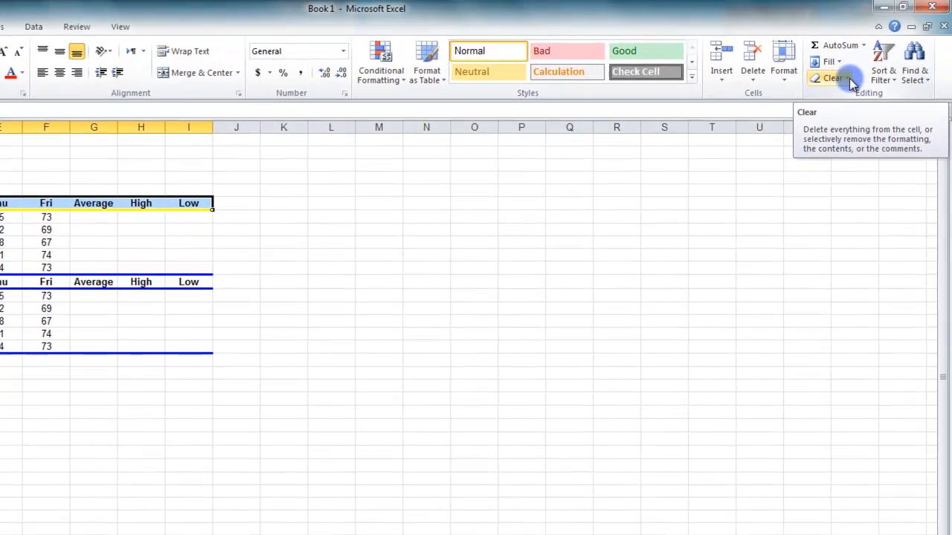
pyautogui.click(868, 65)
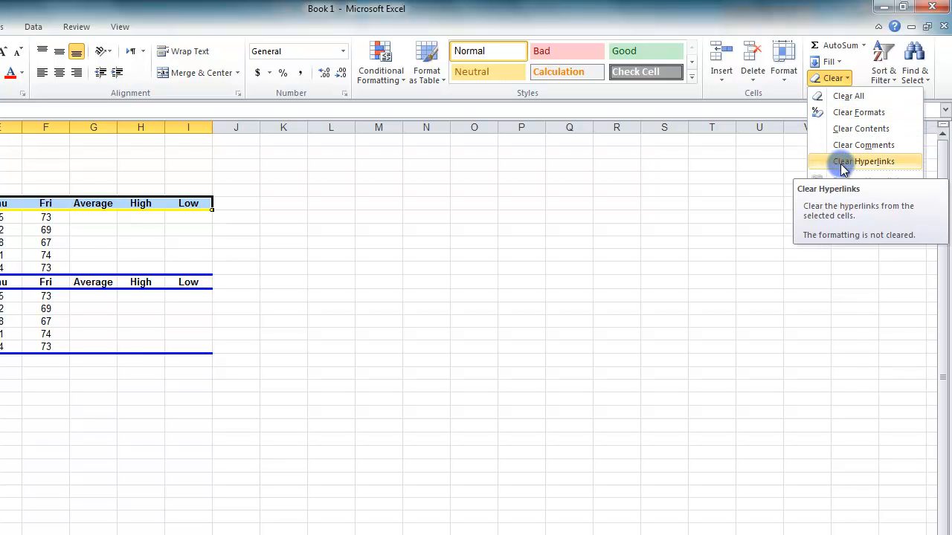
pyautogui.click(845, 95)
pyautogui.click(256, 282)
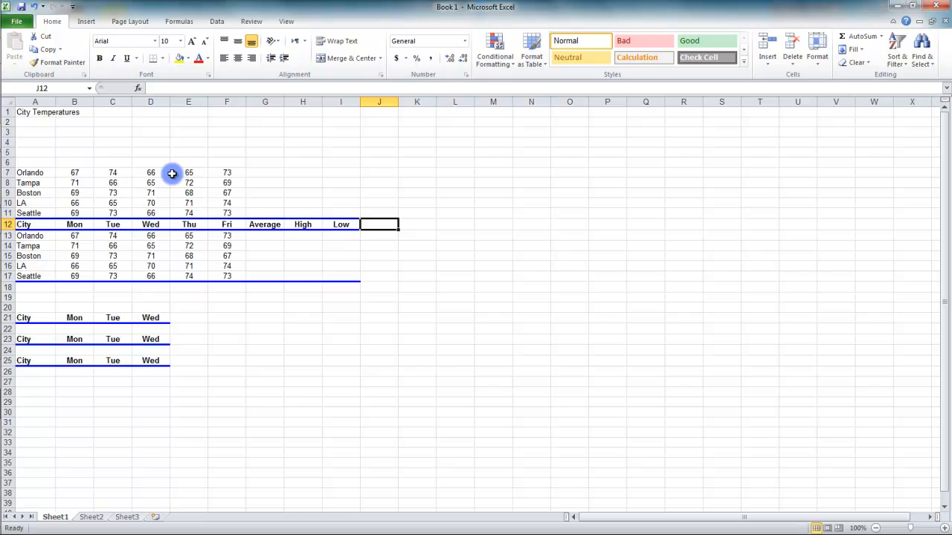
pyautogui.hotkey('ctrl', 'z')
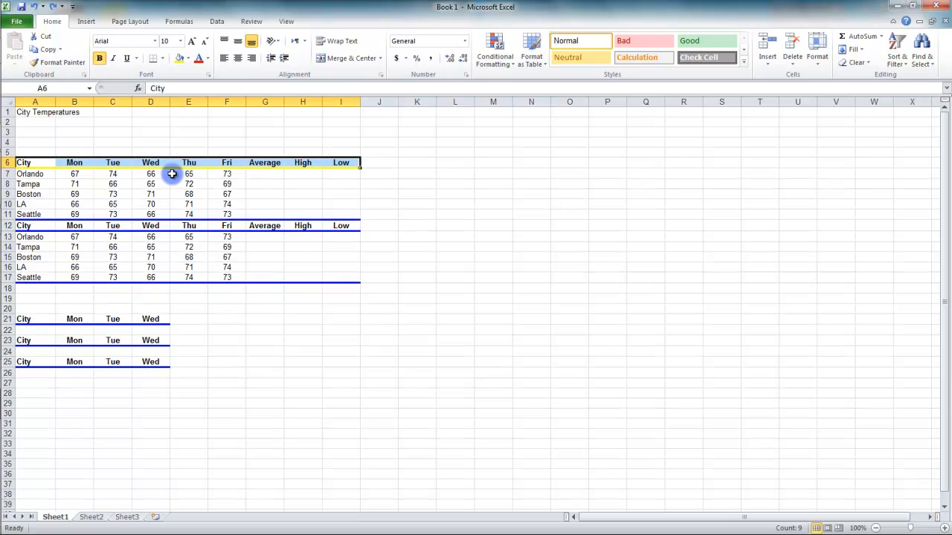
# Step: Clear only the formats of the header cells A6:I6 and undo the change
pyautogui.click(869, 64)
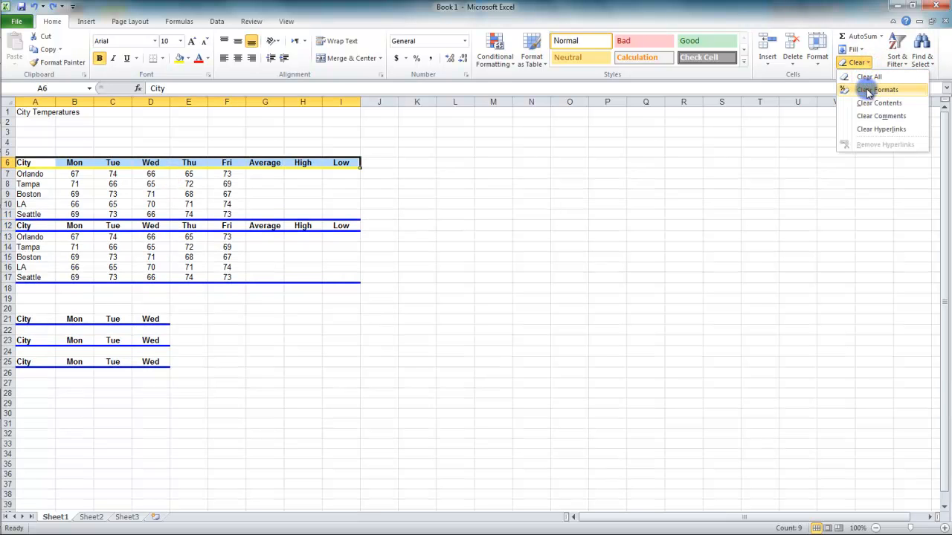
pyautogui.click(867, 90)
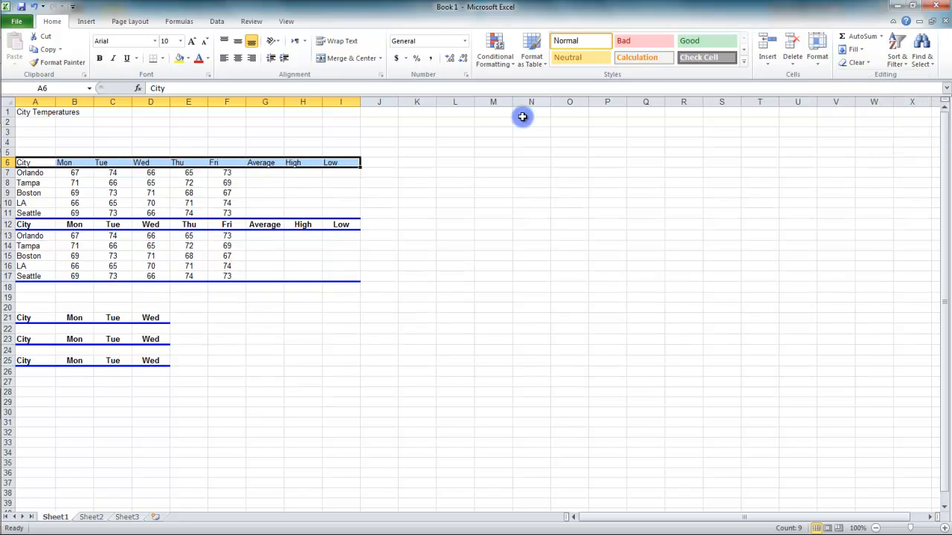
pyautogui.moveTo(341, 162); pyautogui.dragTo(23, 163)
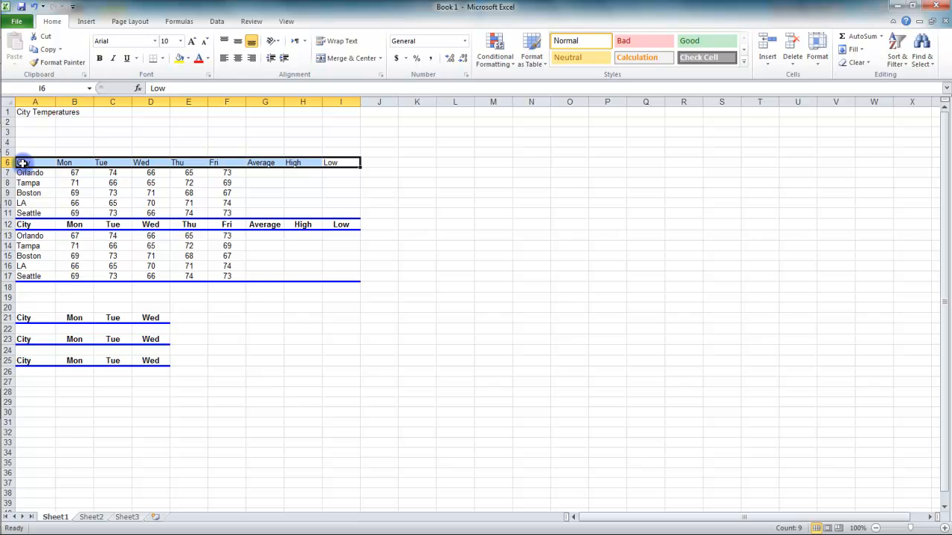
pyautogui.hotkey('ctrl', 'b')
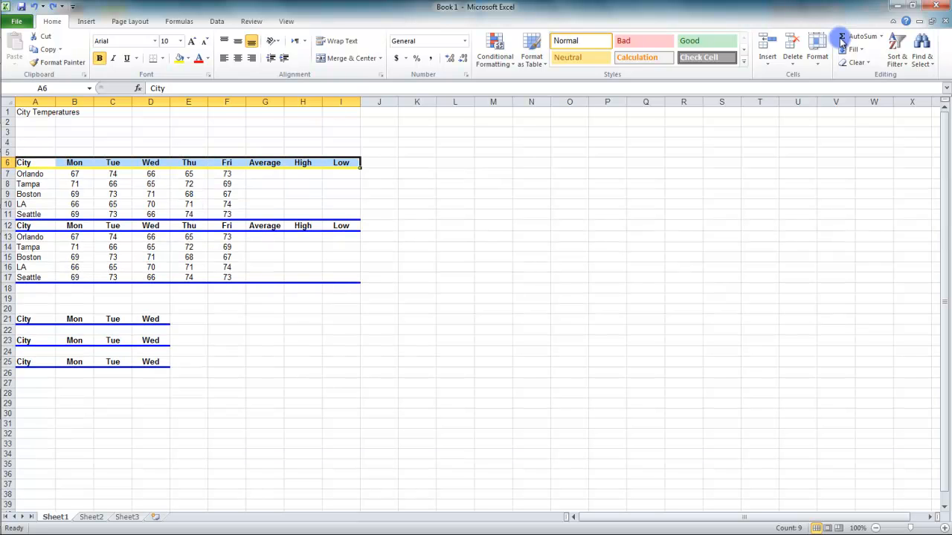
# Step: Use Clear Contents on the header cells A6:I6 and undo the removal
pyautogui.click(855, 63)
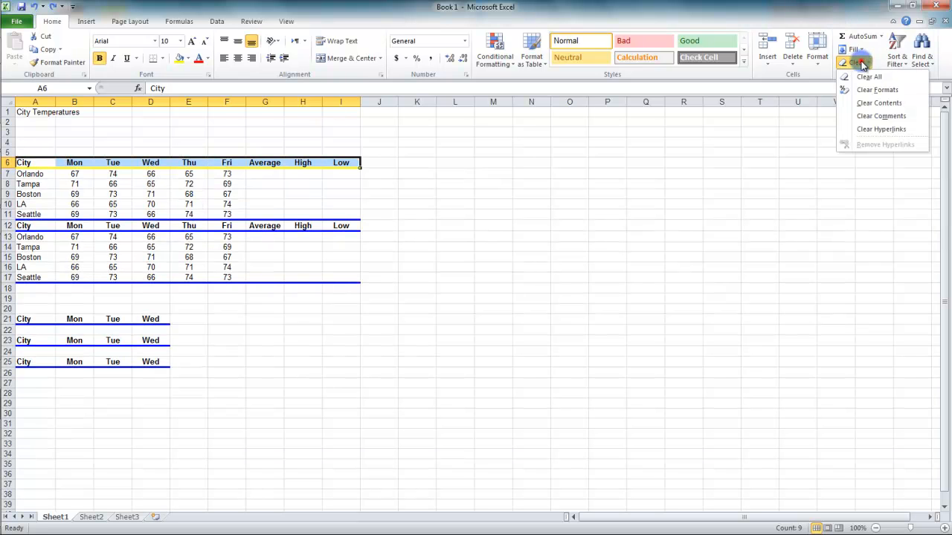
pyautogui.click(874, 104)
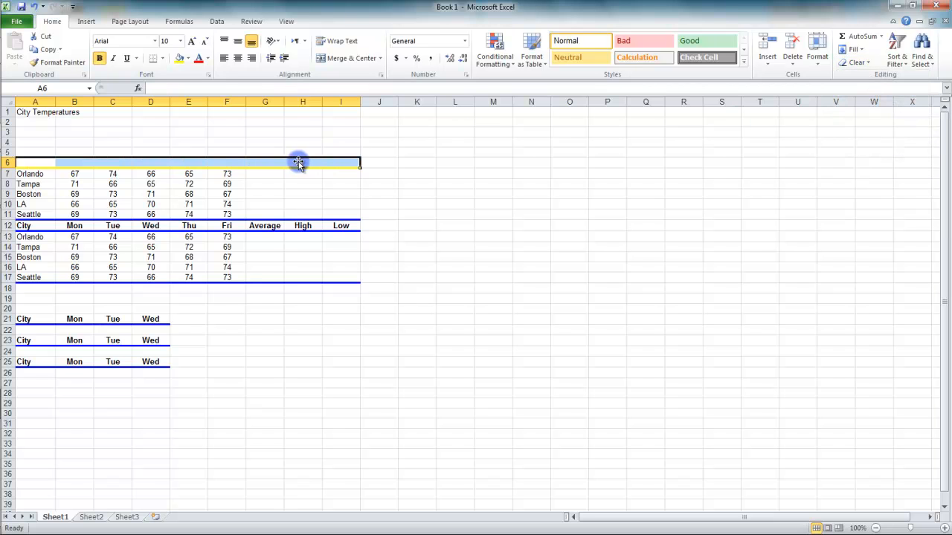
pyautogui.click(305, 132)
pyautogui.moveTo(336, 162); pyautogui.dragTo(170, 162)
pyautogui.hotkey('ctrl', 'z')
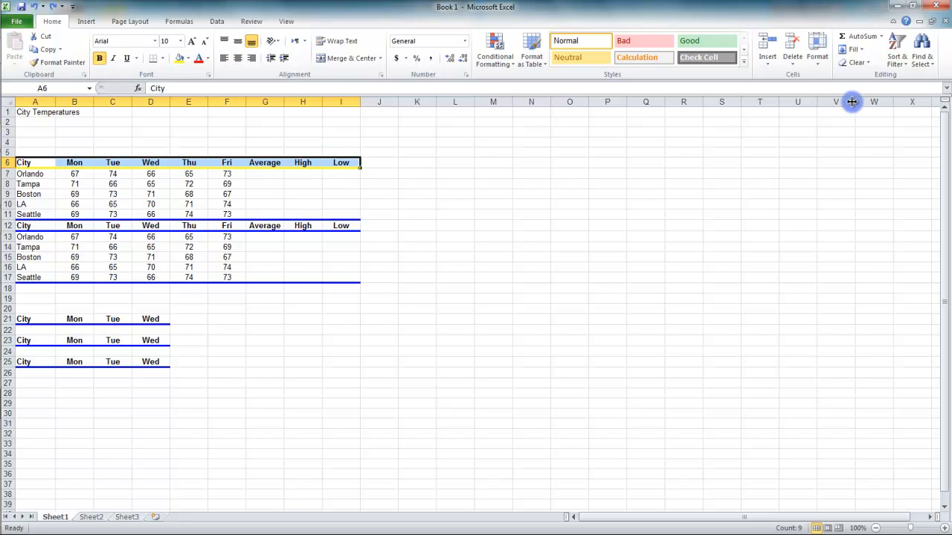
pyautogui.click(855, 62)
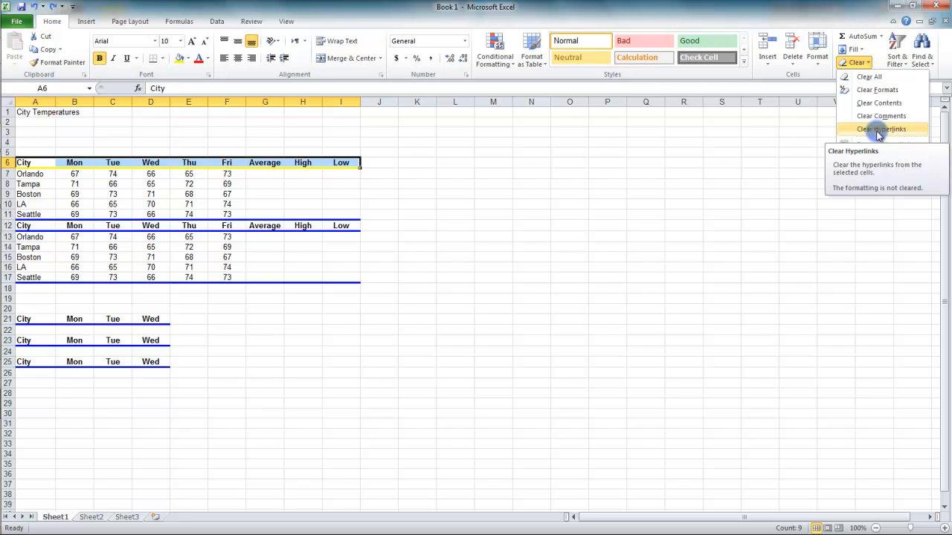
pyautogui.click(856, 62)
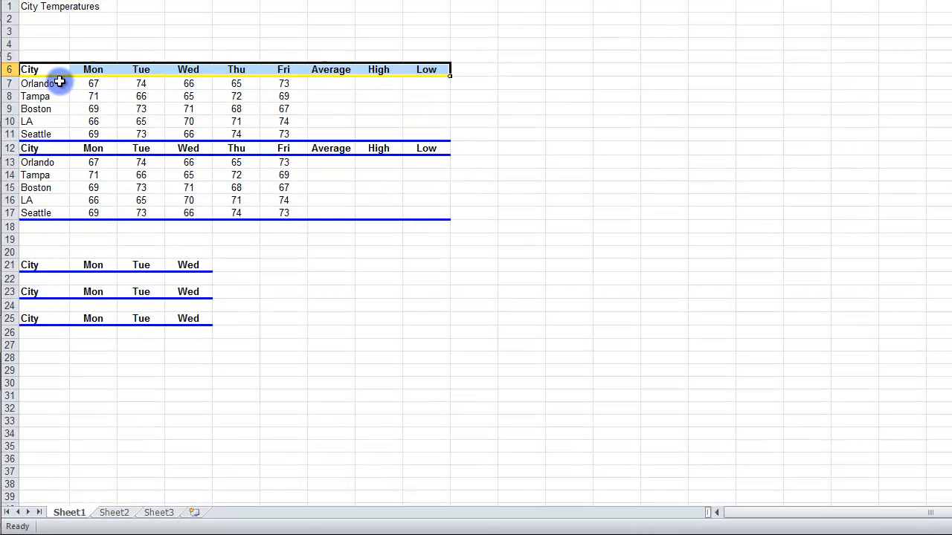
pyautogui.moveTo(48, 173); pyautogui.dragTo(46, 187)
pyautogui.moveTo(59, 101); pyautogui.dragTo(60, 131)
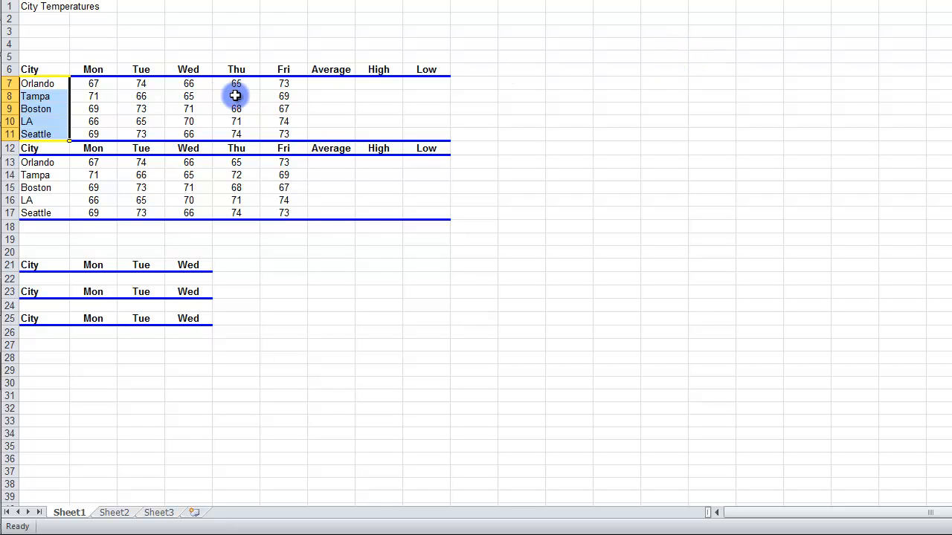
# Step: Delete cell A7 (Orlando) with the Shift cells left option and undo the deletion
pyautogui.click(52, 83)
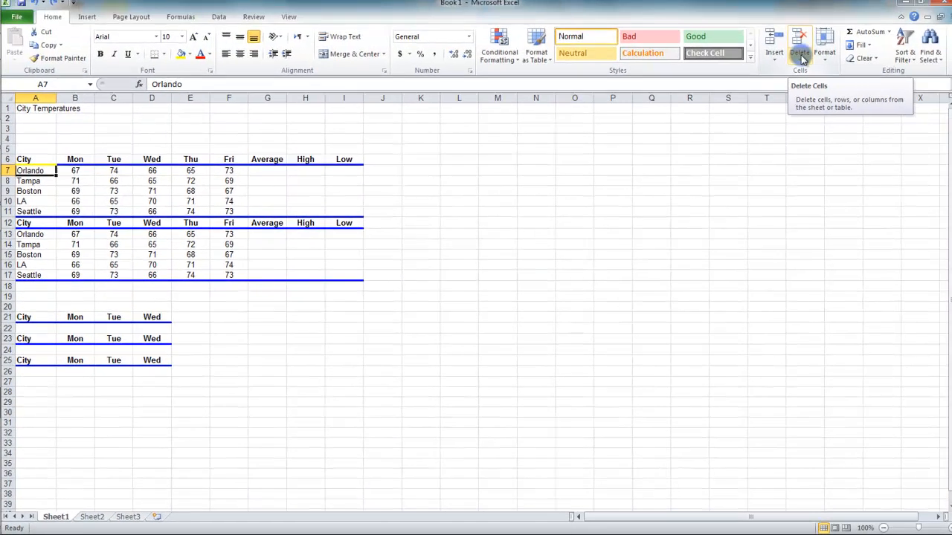
pyautogui.click(794, 62)
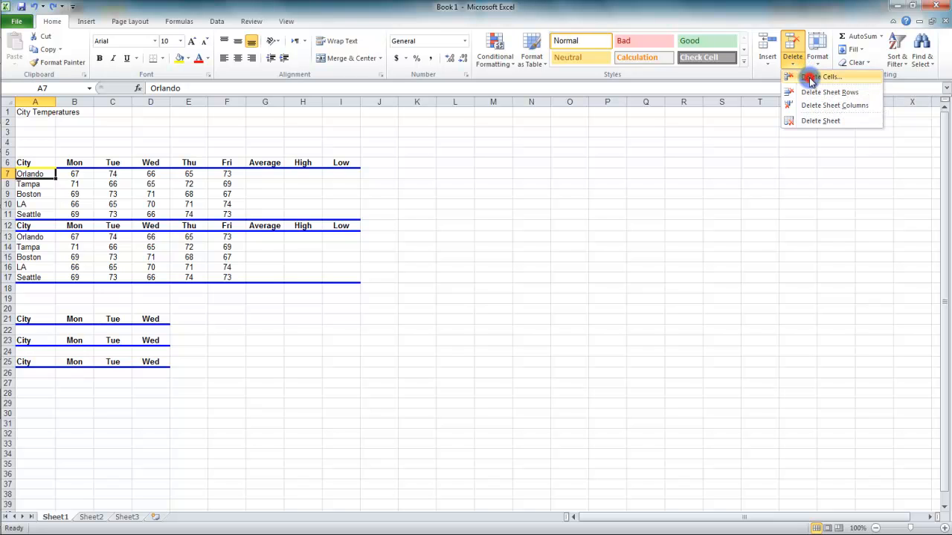
pyautogui.click(809, 78)
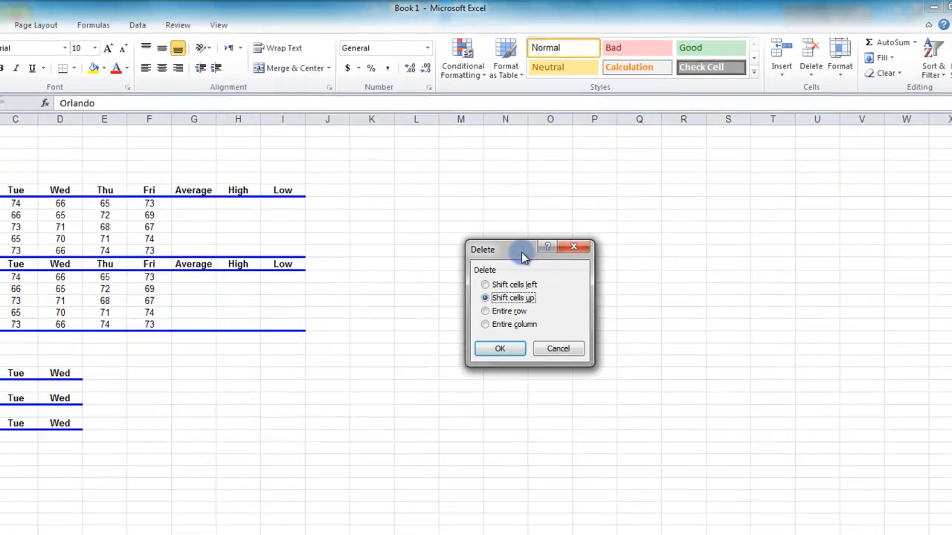
pyautogui.moveTo(549, 220); pyautogui.dragTo(497, 130)
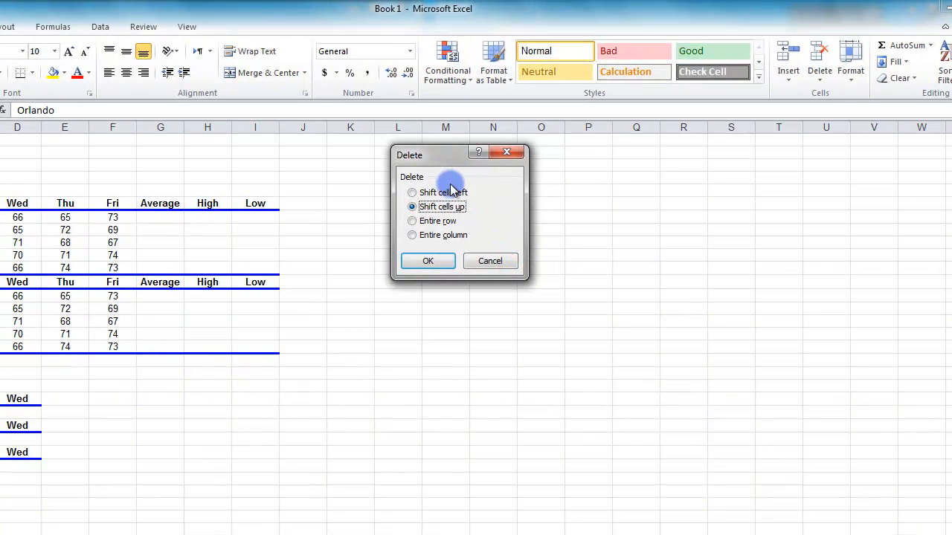
pyautogui.click(450, 192)
pyautogui.click(450, 204)
pyautogui.click(449, 221)
pyautogui.click(446, 234)
pyautogui.click(455, 192)
pyautogui.click(443, 263)
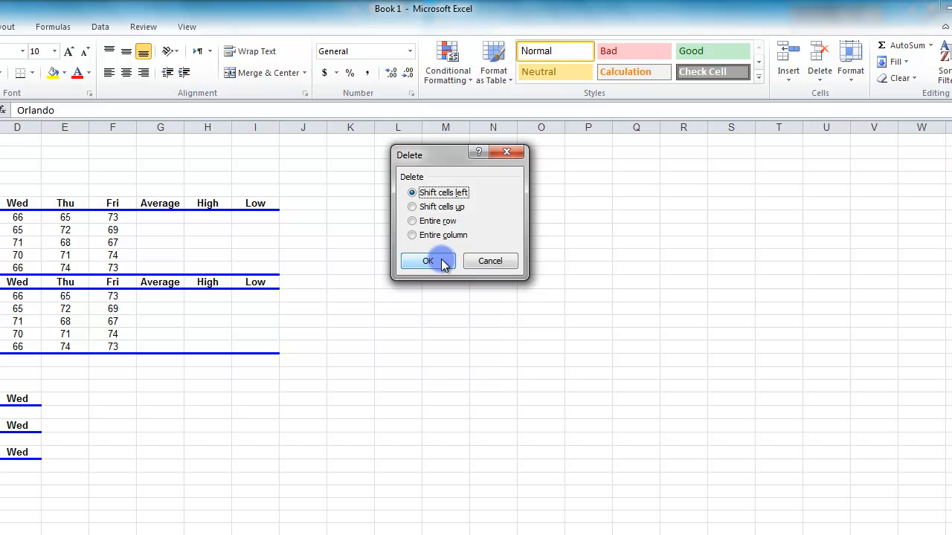
pyautogui.click(442, 264)
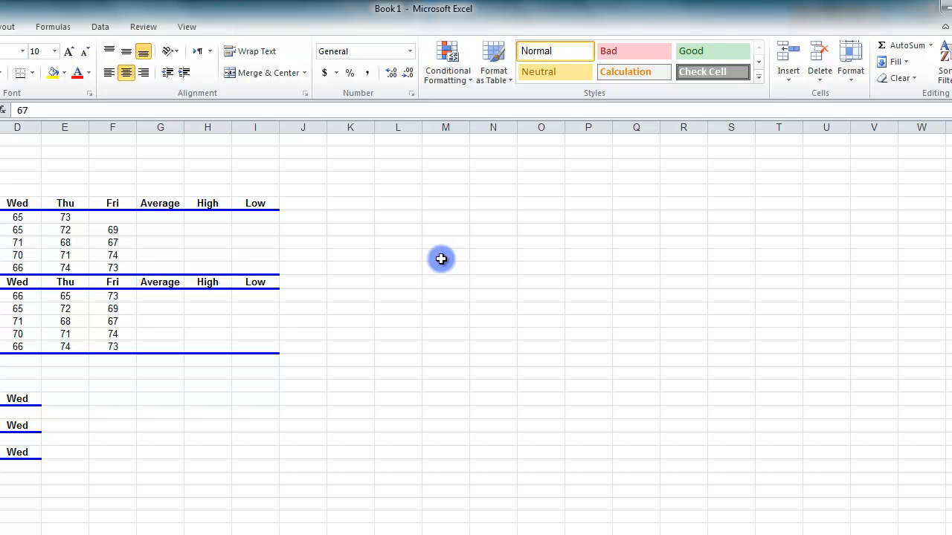
pyautogui.hotkey('ctrl', 'z')
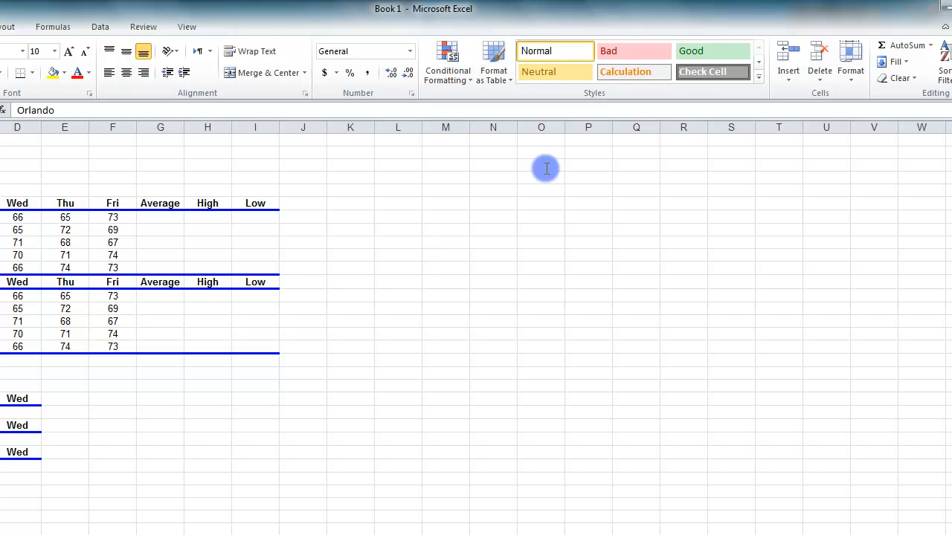
# Step: Delete cell A7 with the Shift cells up option and undo the deletion
pyautogui.click(820, 83)
pyautogui.click(835, 96)
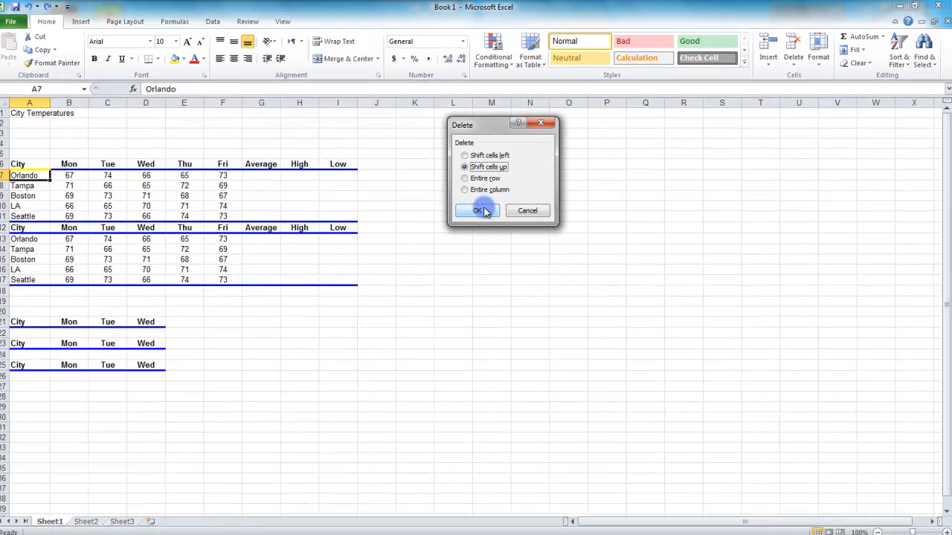
pyautogui.click(435, 258)
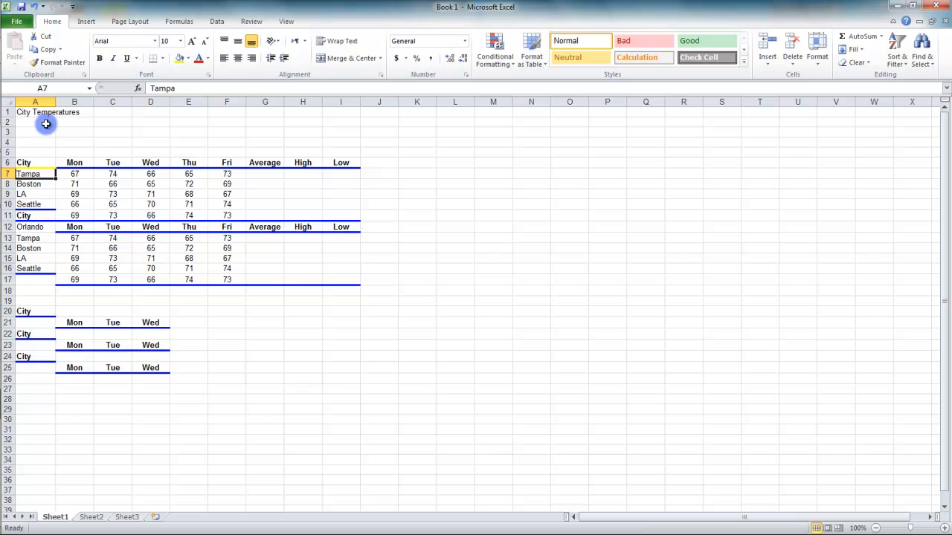
pyautogui.hotkey('ctrl', 'z')
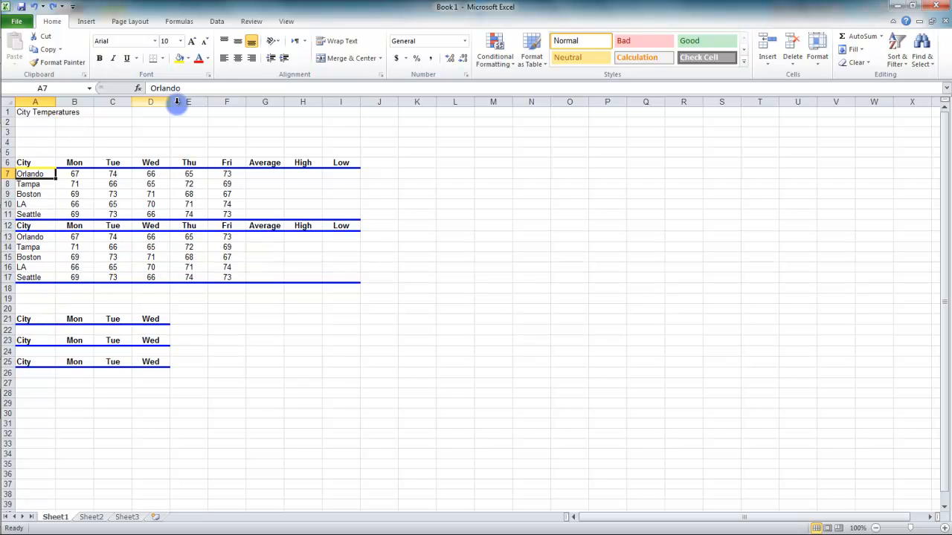
# Step: Delete the entire row of cell A7 through the Delete Cells options and undo the deletion
pyautogui.click(792, 64)
pyautogui.click(801, 76)
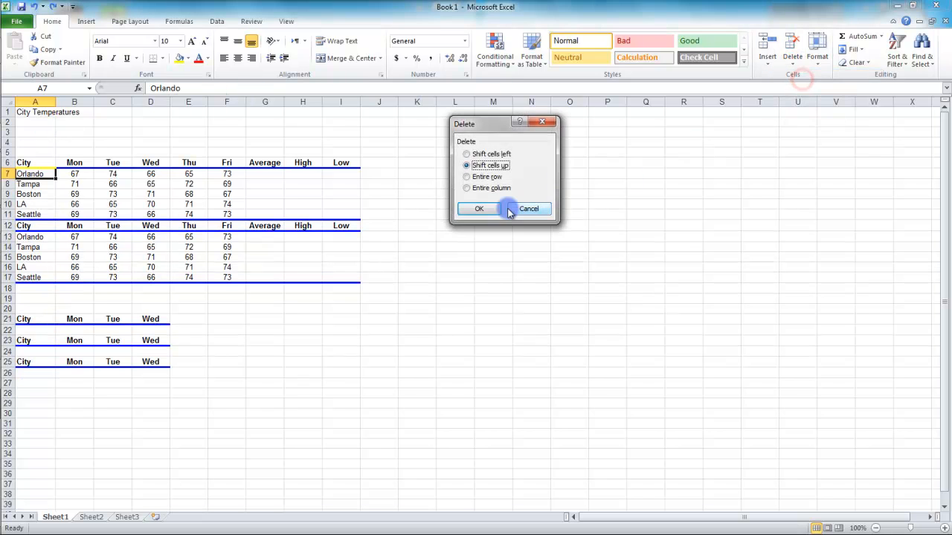
pyautogui.click(497, 178)
pyautogui.click(485, 209)
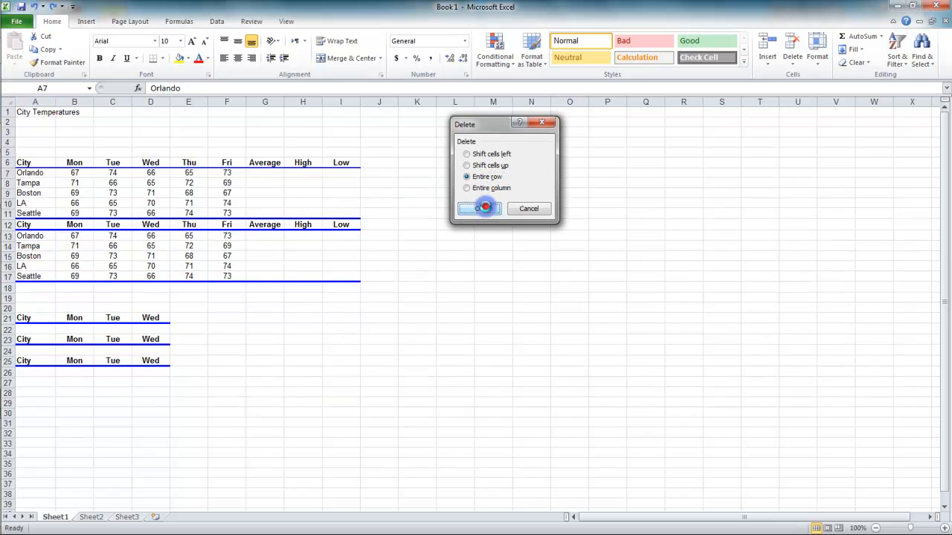
pyautogui.click(485, 209)
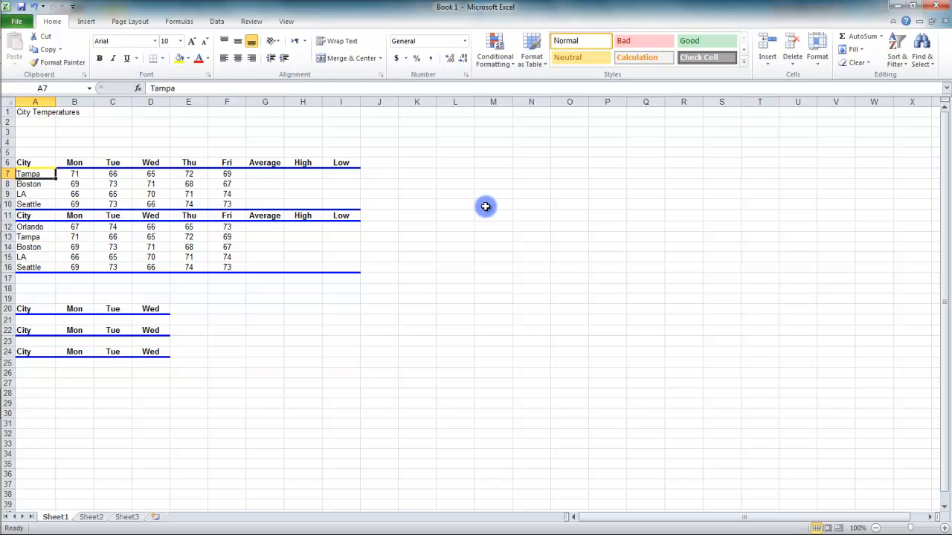
pyautogui.hotkey('ctrl', 'z')
# Step: Delete the entire column of cell A7 through the Delete Cells options and undo the deletion
pyautogui.click(792, 63)
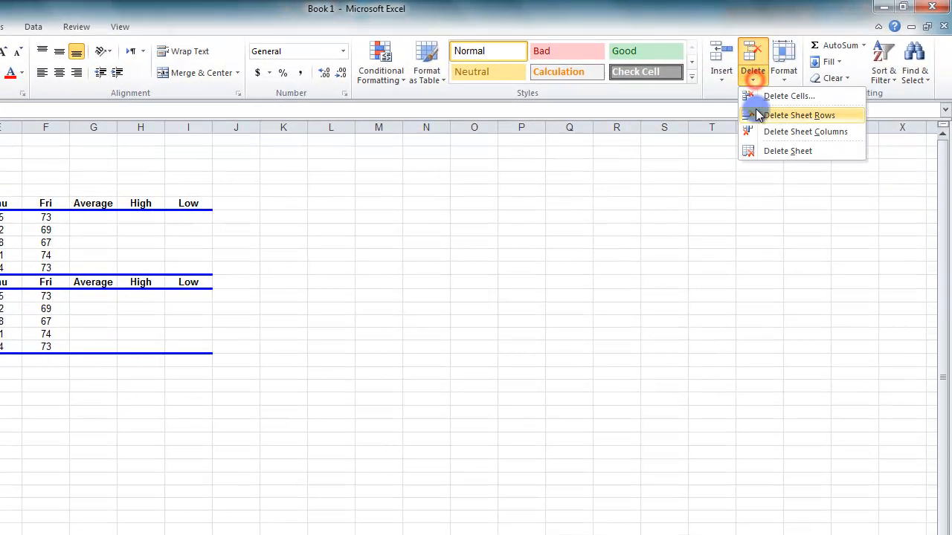
pyautogui.click(769, 96)
pyautogui.click(358, 235)
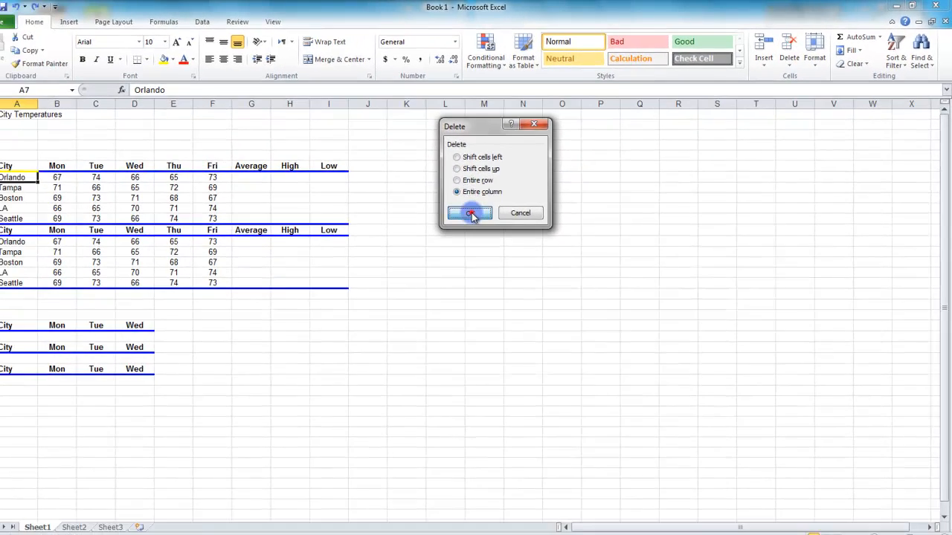
pyautogui.click(361, 260)
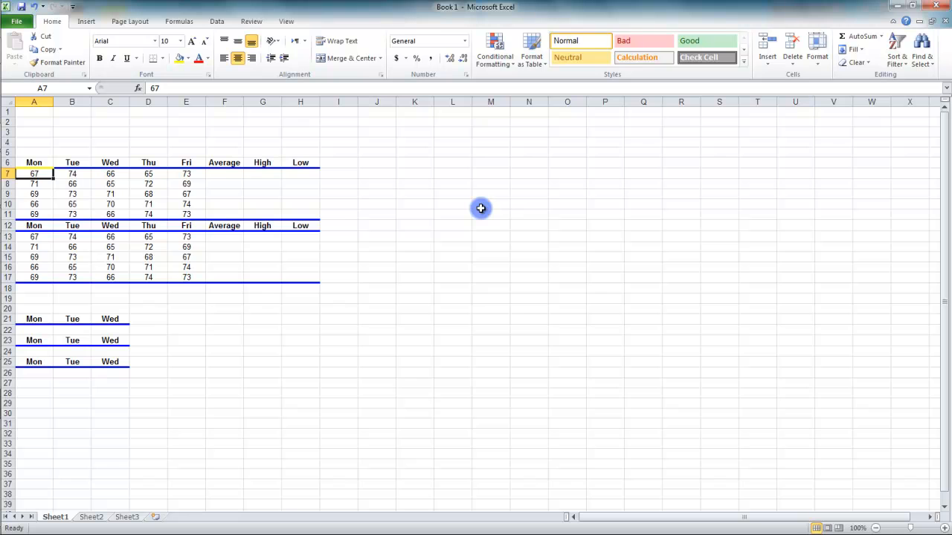
pyautogui.hotkey('ctrl', 'z')
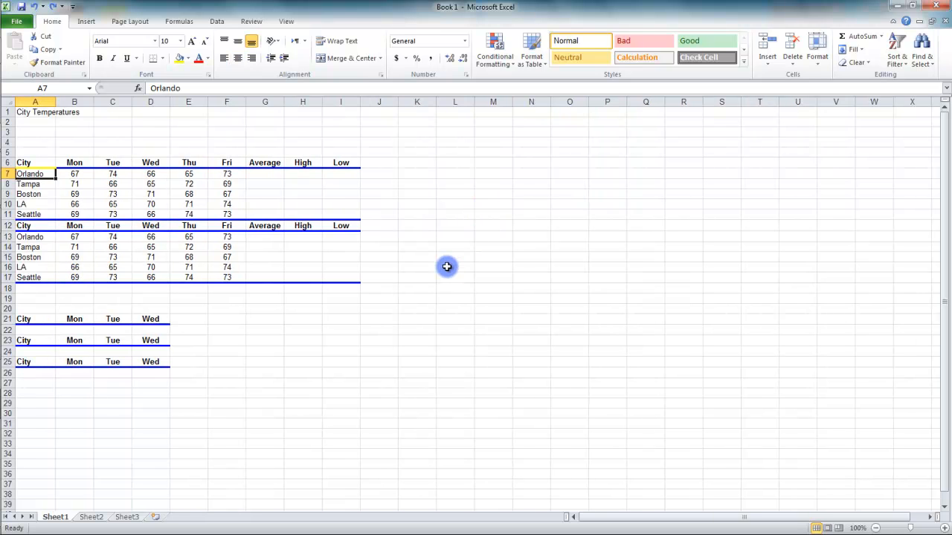